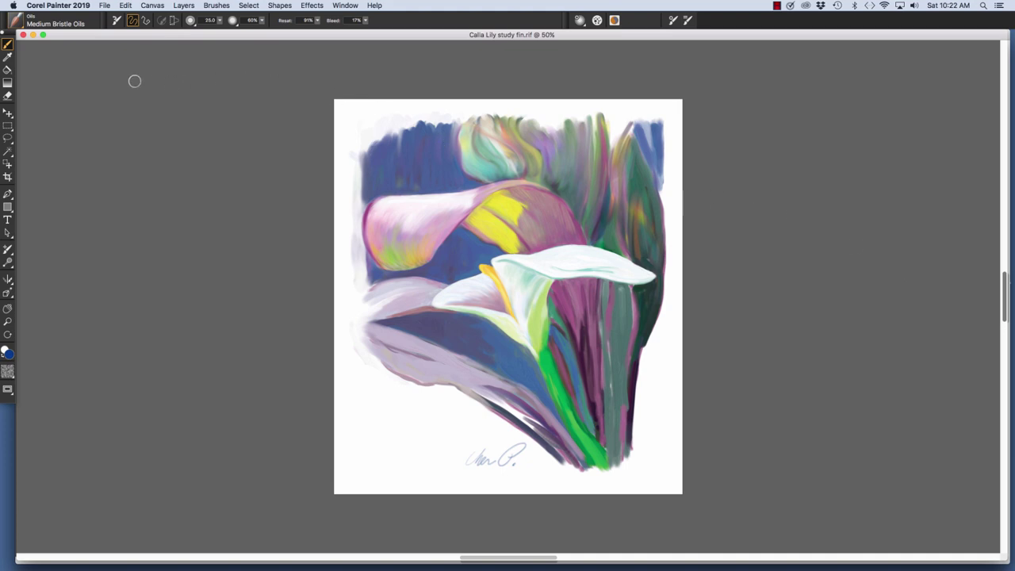
# Browse the Oils brush library, then view the brush size and opacity settings.
pyautogui.press('super+b')
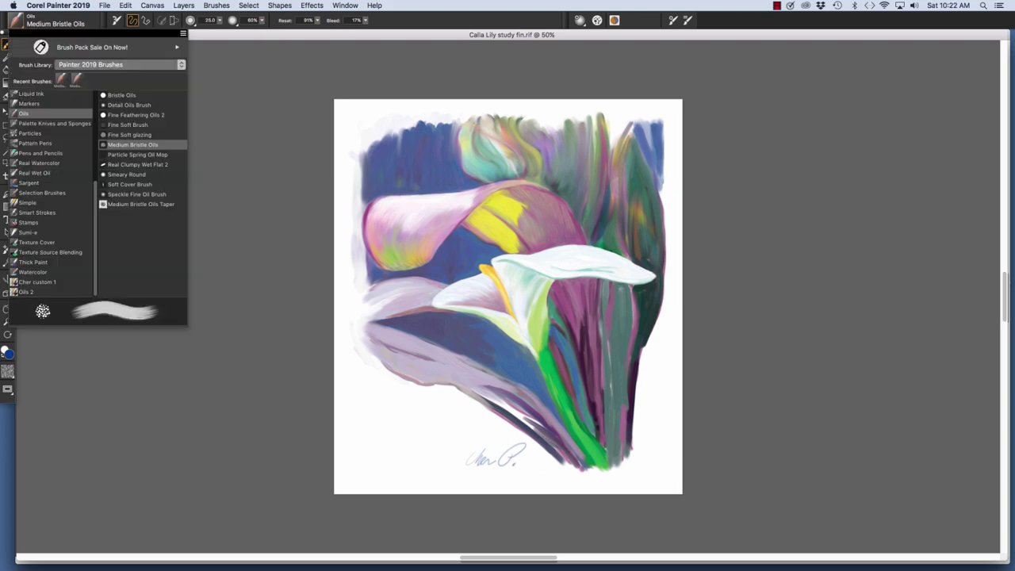
pyautogui.press('Escape')
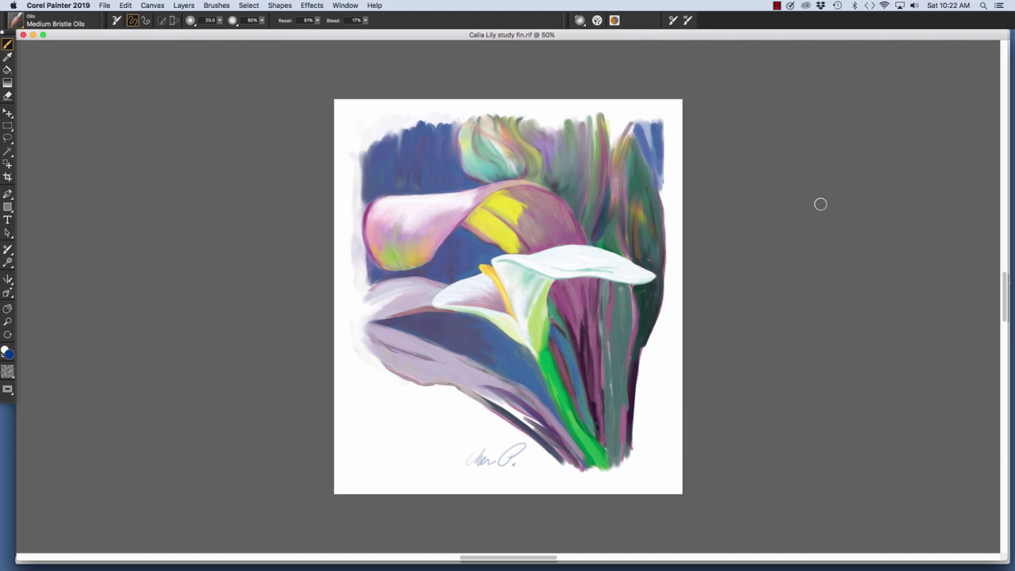
pyautogui.click(777, 4)
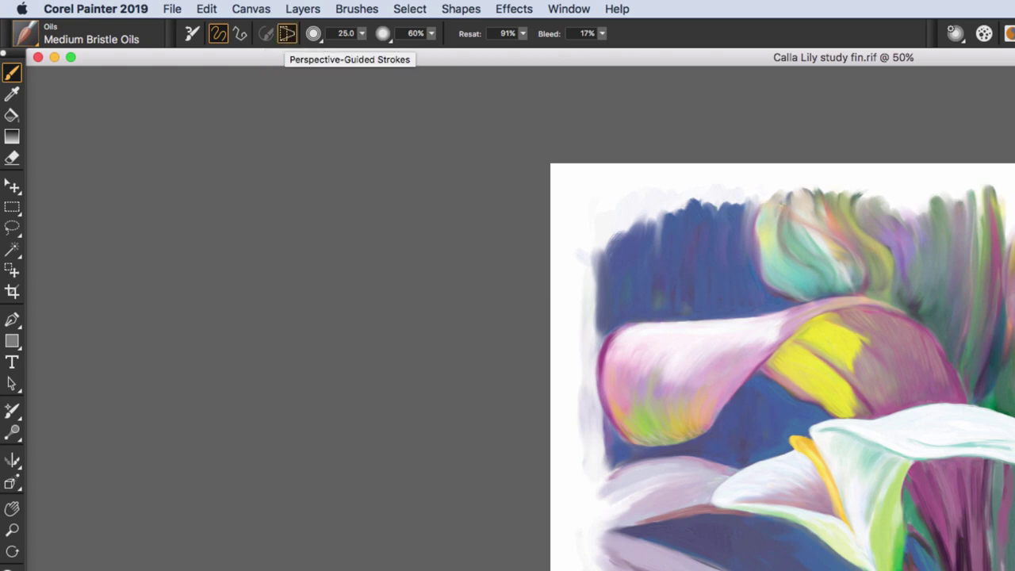
pyautogui.click(313, 33)
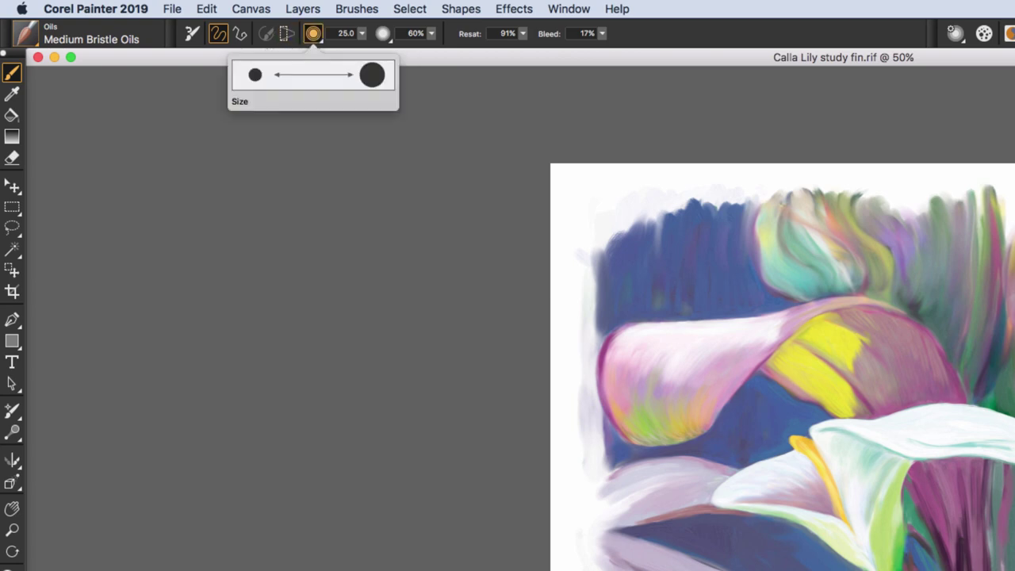
pyautogui.click(382, 33)
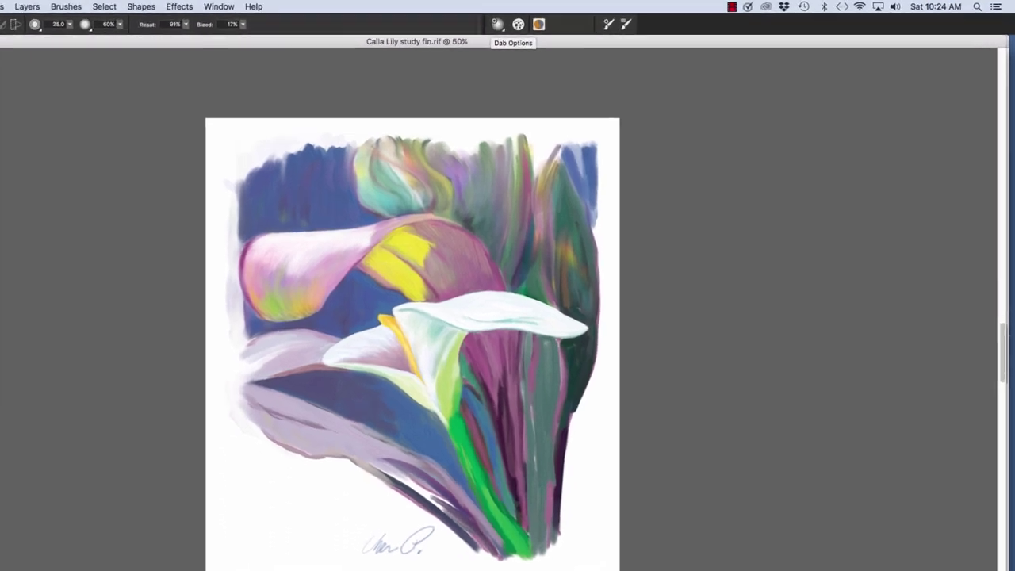
# Inspect the dab, static bristle and blending options, then open Advanced and General Brush Controls.
pyautogui.click(597, 20)
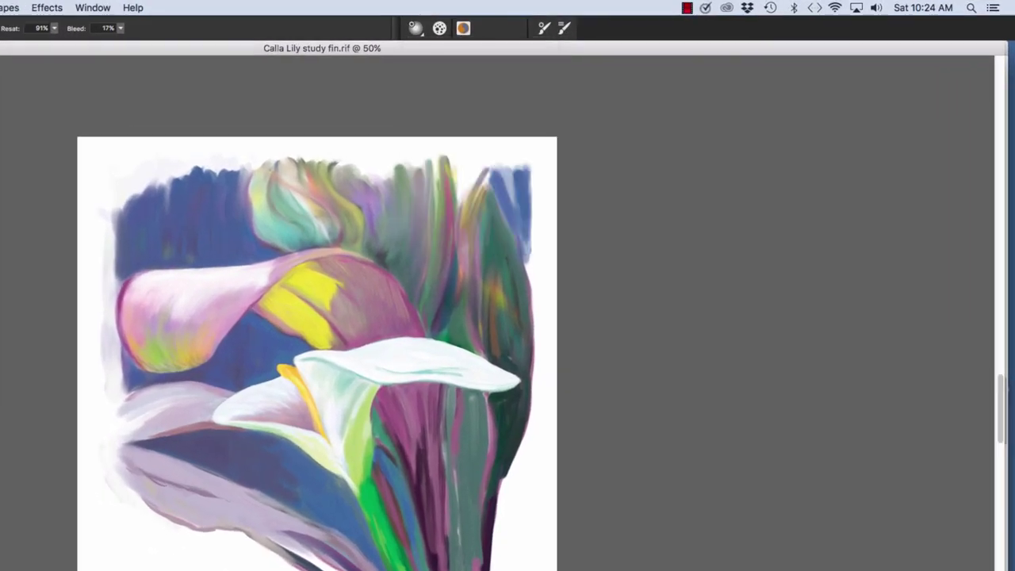
pyautogui.click(439, 27)
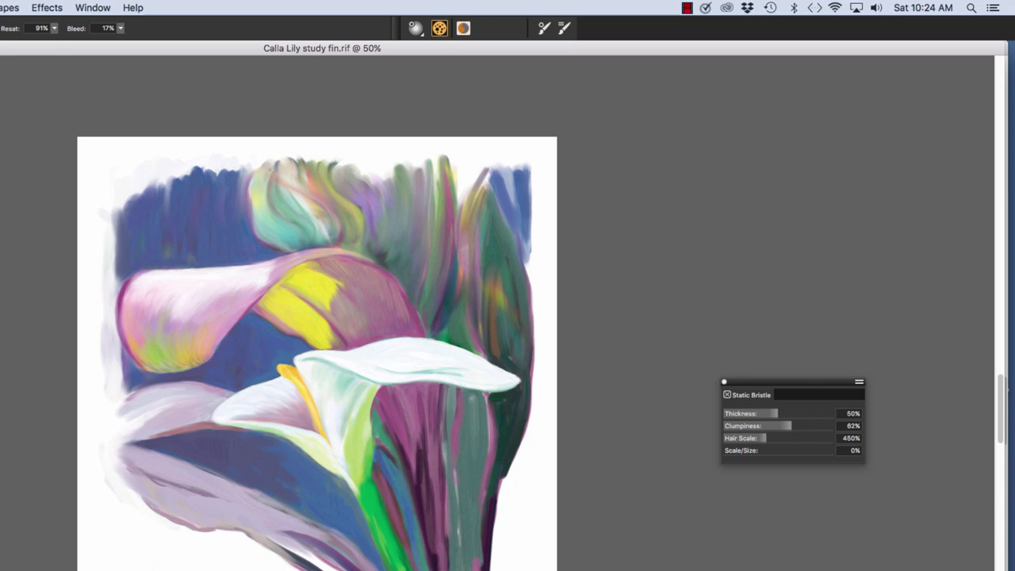
pyautogui.press('Escape')
pyautogui.click(463, 28)
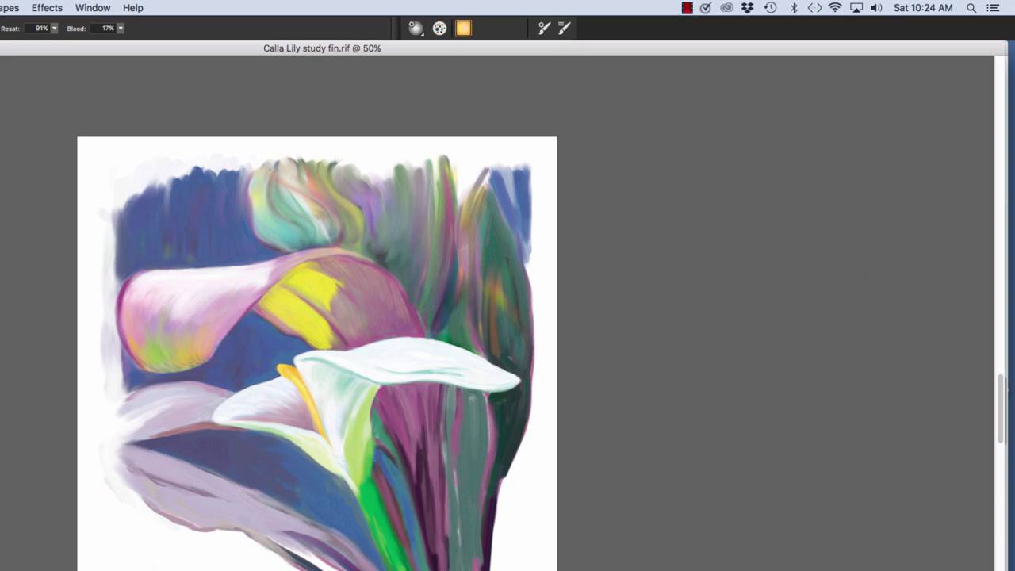
pyautogui.click(464, 28)
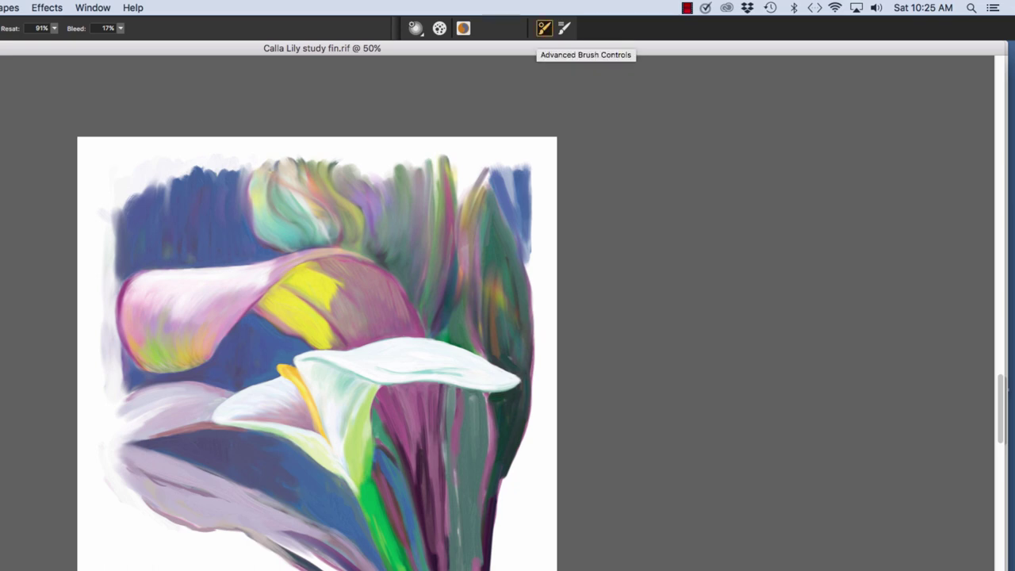
pyautogui.click(544, 28)
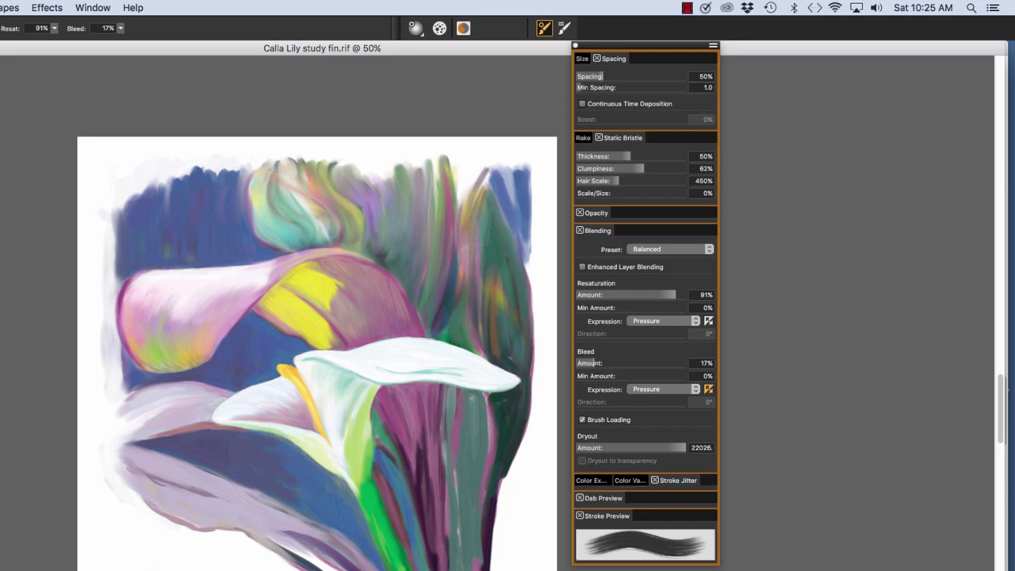
pyautogui.click(564, 28)
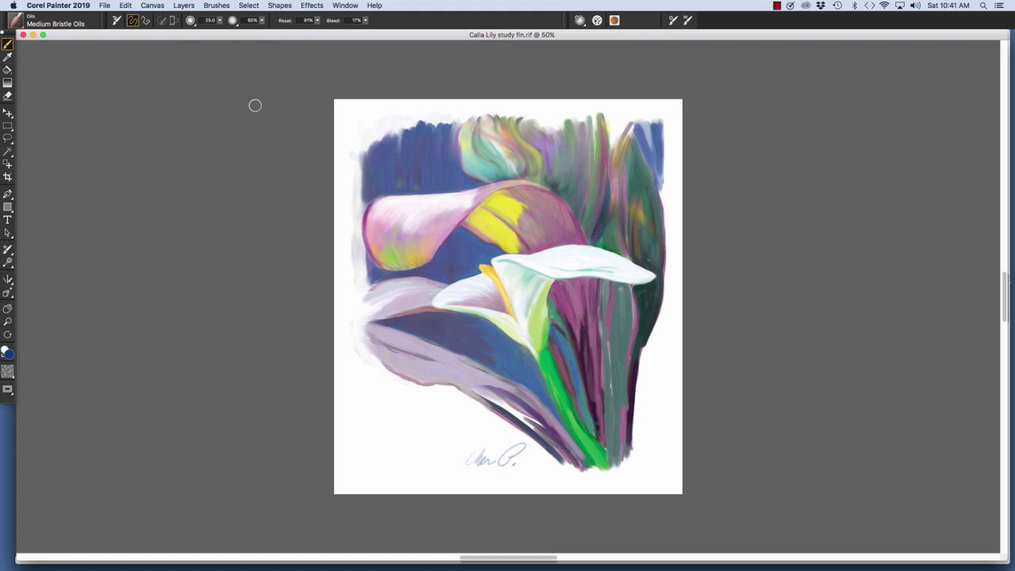
# Create a new blank Untitled-2 canvas with File > New.
pyautogui.click(103, 6)
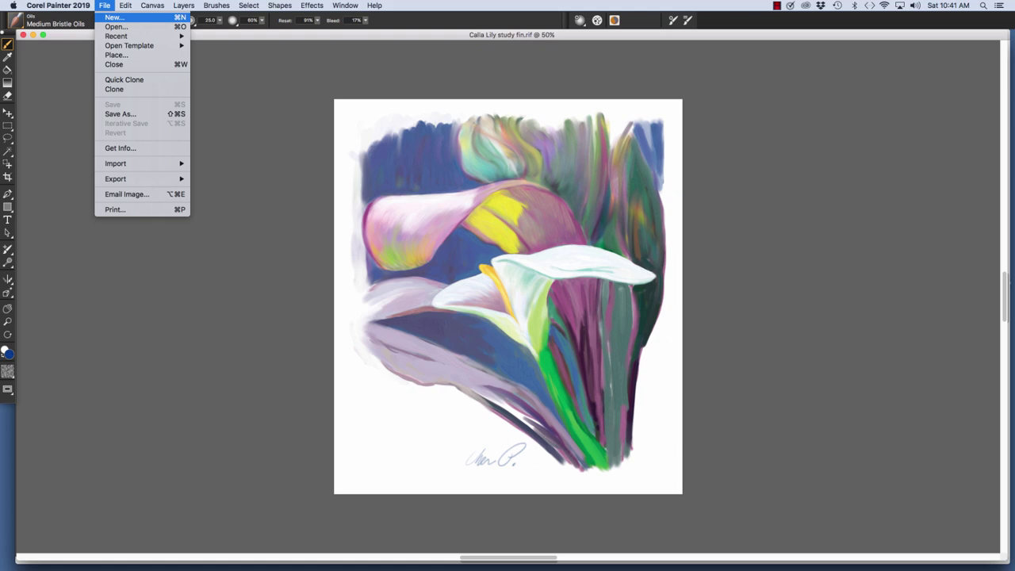
pyautogui.click(114, 16)
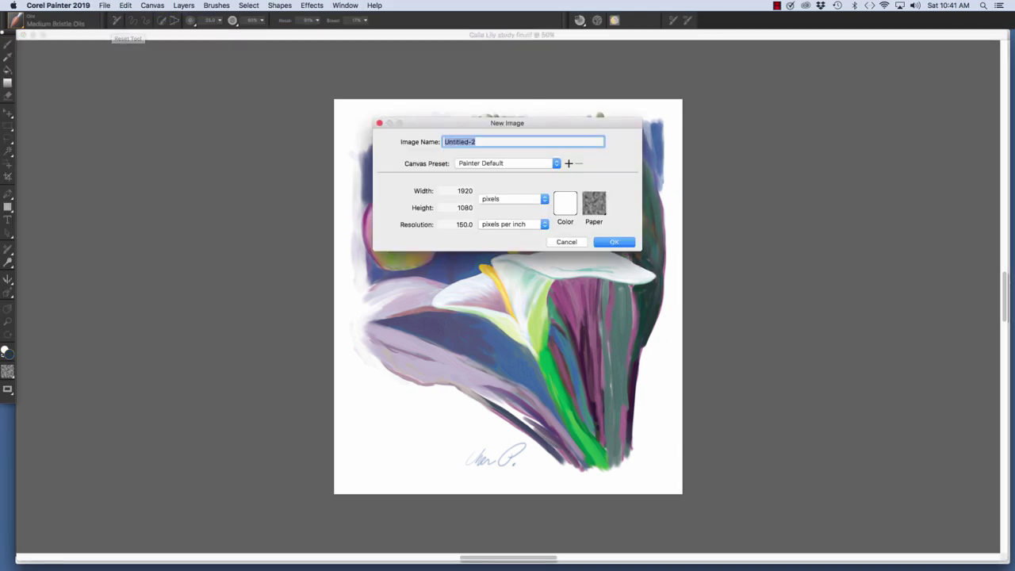
pyautogui.press('Return')
# Show Advanced and General Brush Controls plus the Color and Layers panel via Window > Color Panels.
pyautogui.click(674, 20)
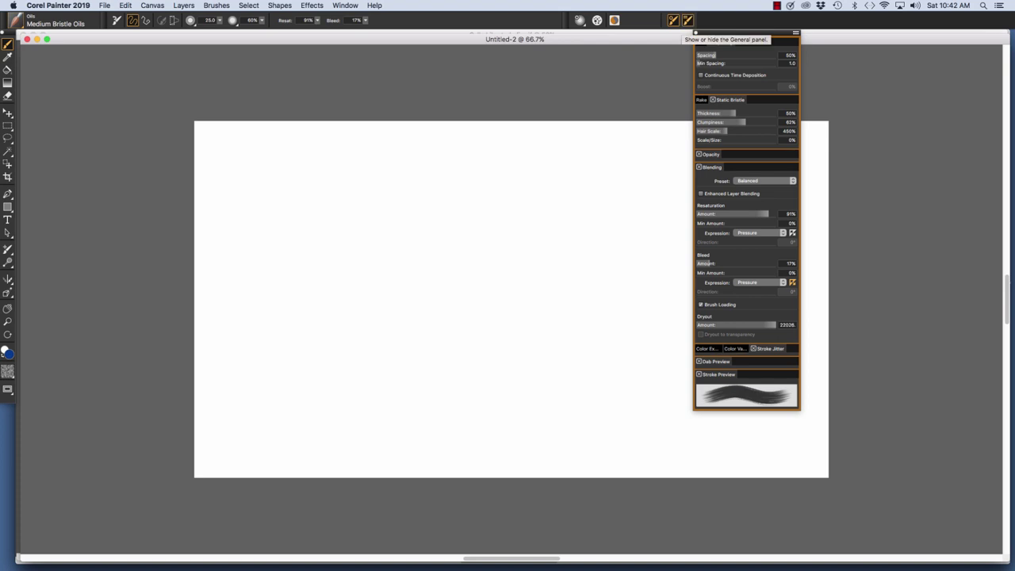
pyautogui.click(688, 19)
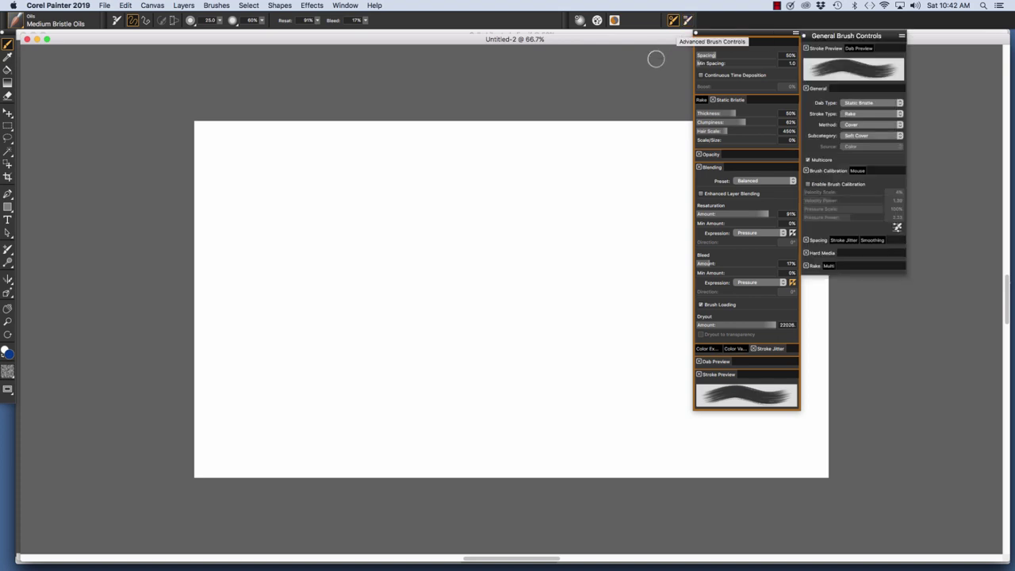
pyautogui.click(345, 4)
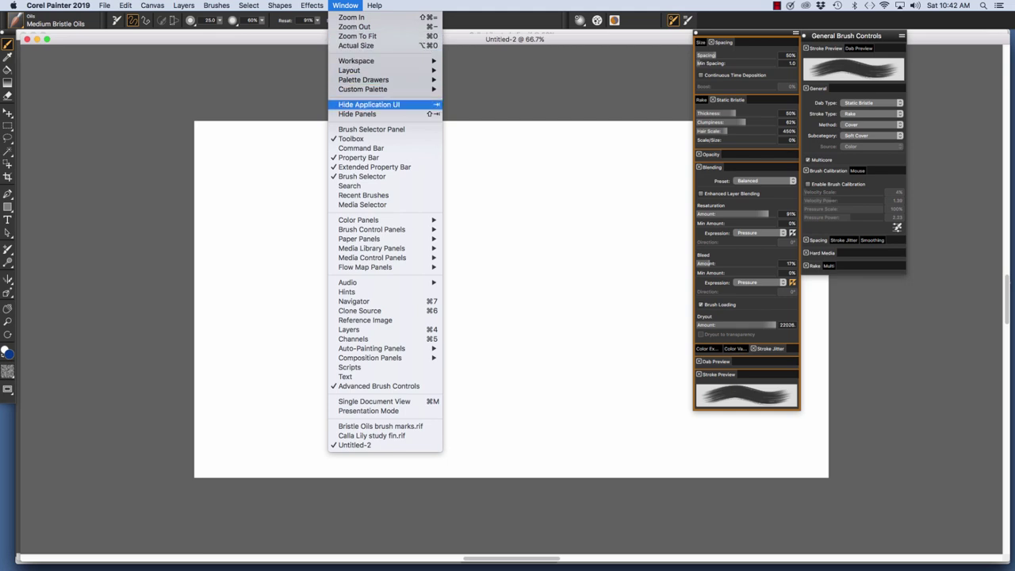
pyautogui.moveTo(373, 220)
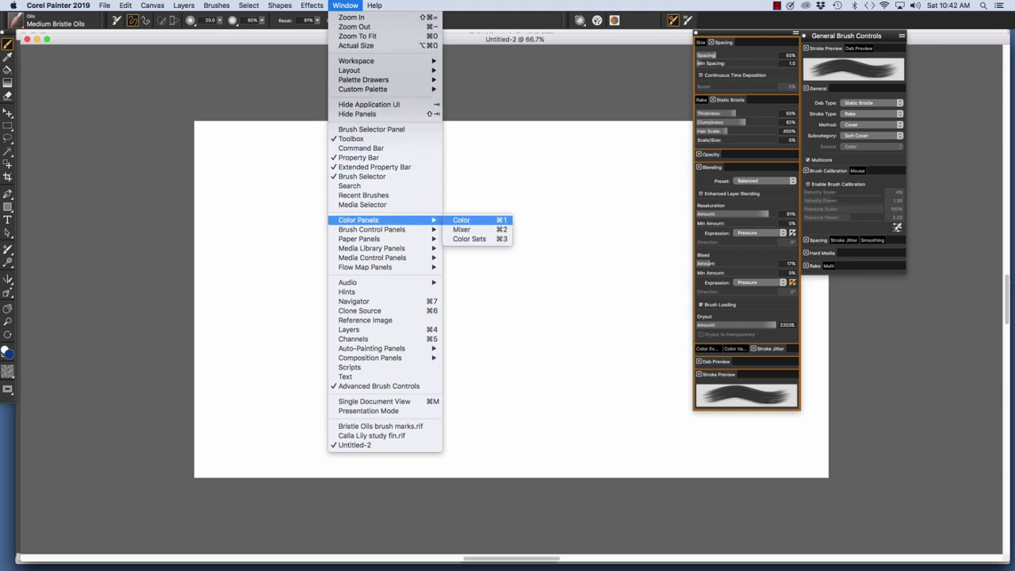
pyautogui.click(468, 220)
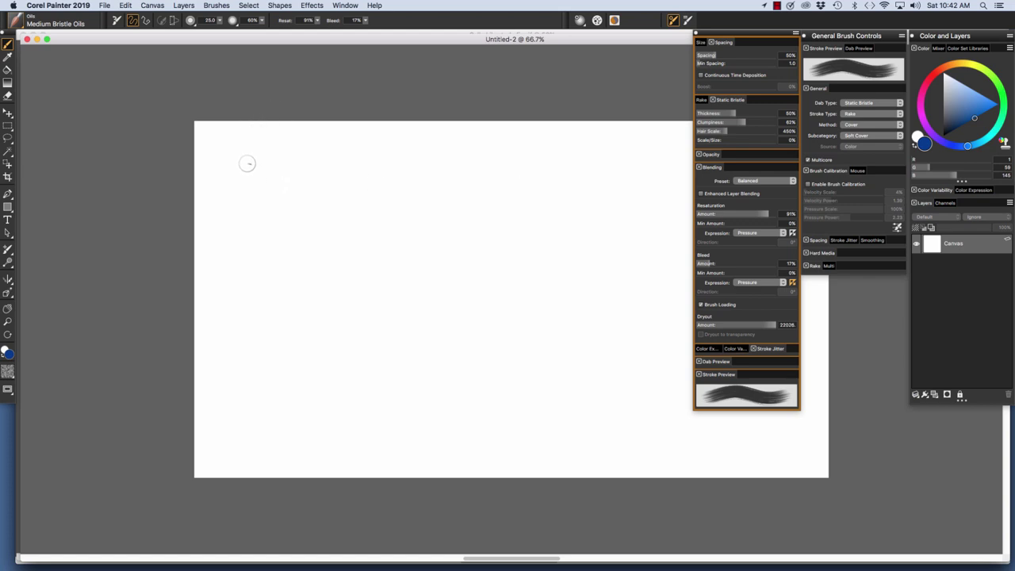
# Paint a blue wavy stroke across the canvas top and a vertical stroke below its left end.
pyautogui.moveTo(243, 161)
pyautogui.mouseDown()
pyautogui.moveTo(272, 181)
pyautogui.moveTo(454, 176)
pyautogui.mouseUp()
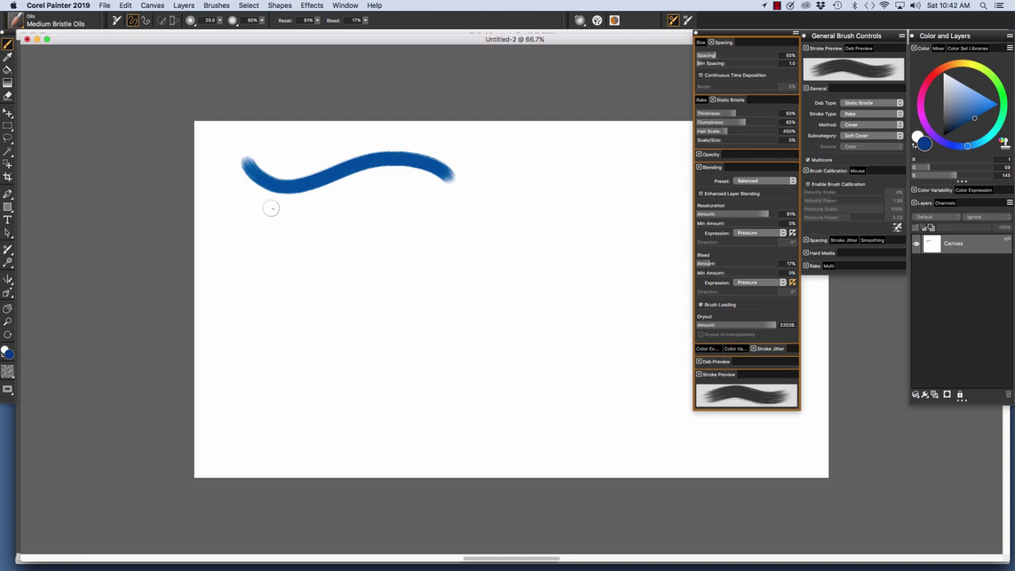
pyautogui.moveTo(270, 204); pyautogui.dragTo(276, 339)
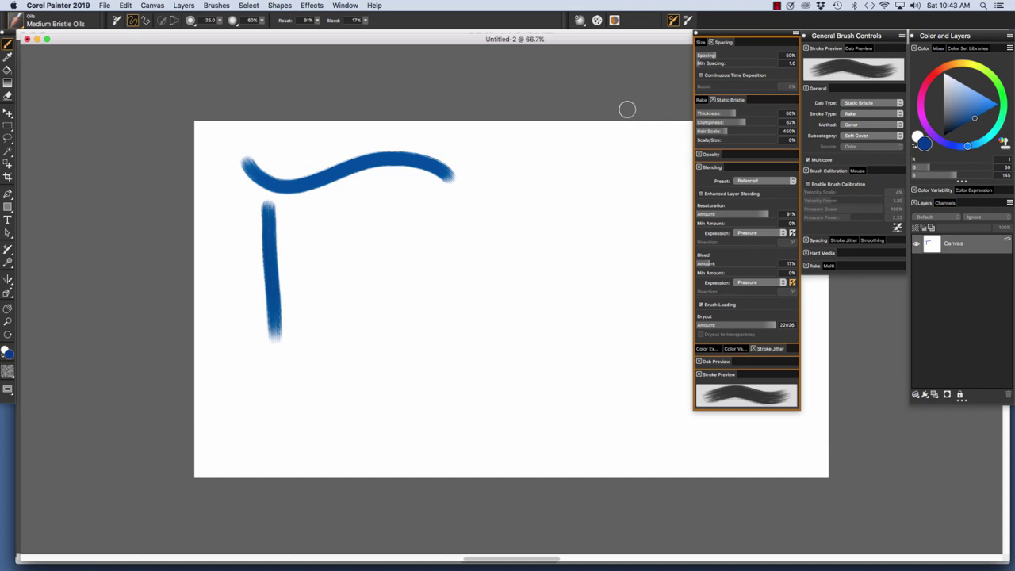
# Drag the Size section's Min Size slider down to 41% and open the Expression dropdown.
pyautogui.click(709, 42)
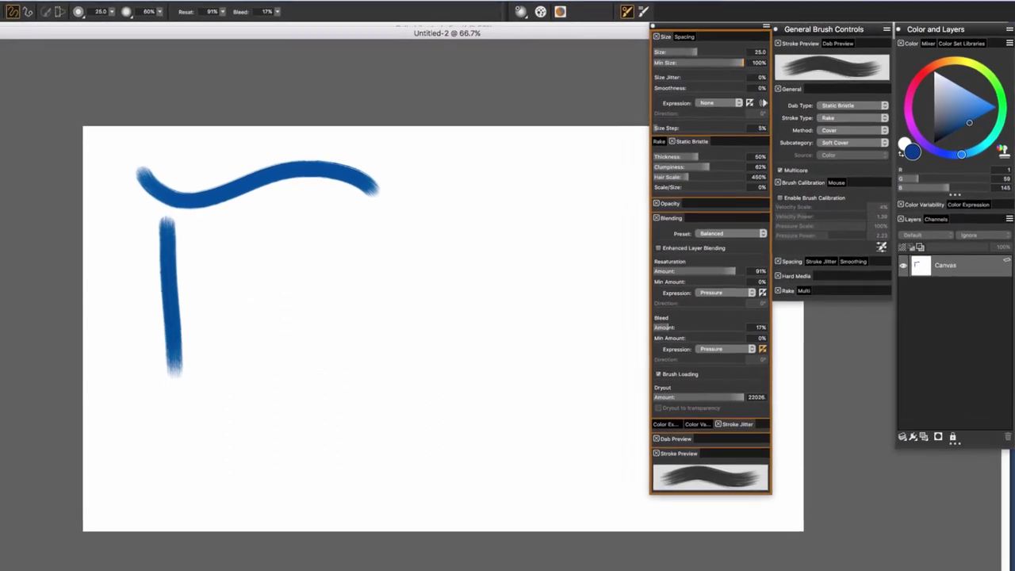
pyautogui.moveTo(742, 62); pyautogui.dragTo(687, 62)
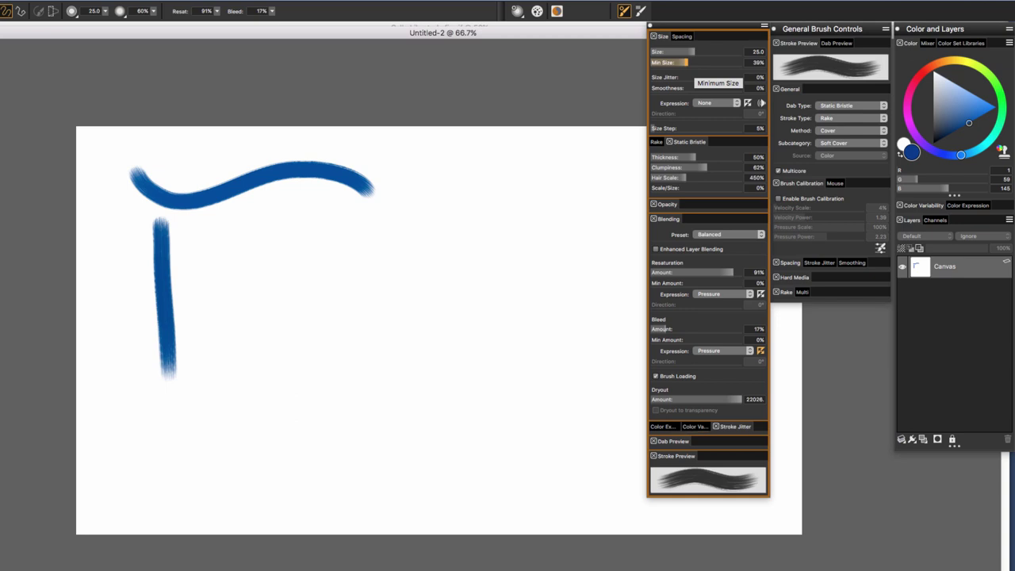
pyautogui.moveTo(687, 62); pyautogui.dragTo(689, 62)
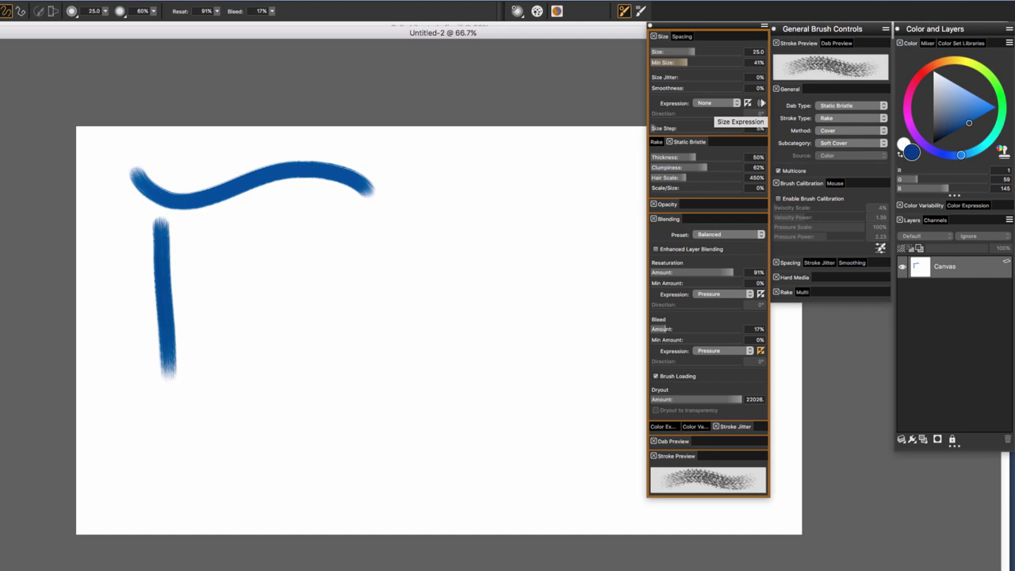
pyautogui.click(716, 103)
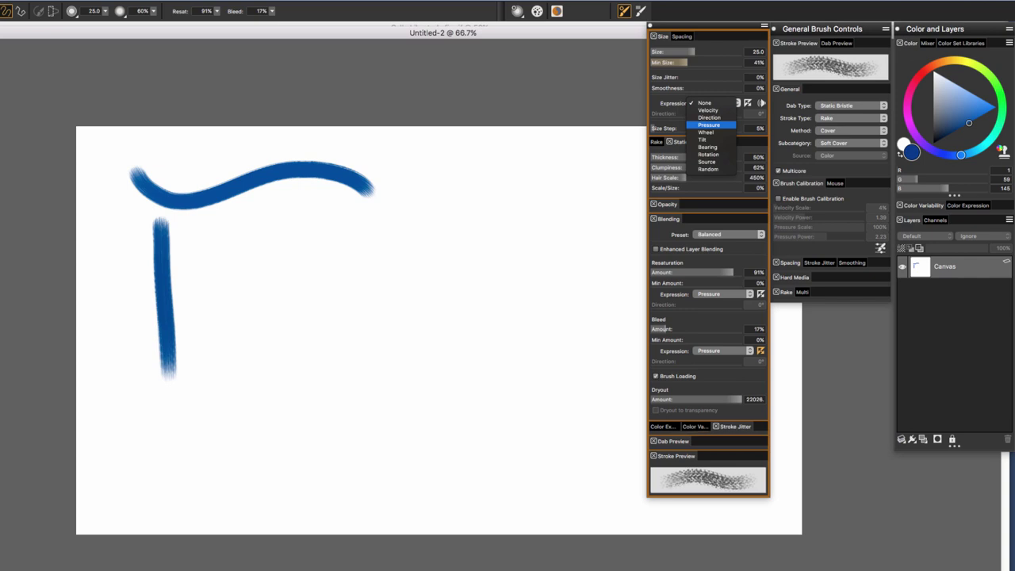
# Make brush size follow Pressure and paint a thin tapered S-curve test stroke.
pyautogui.click(709, 125)
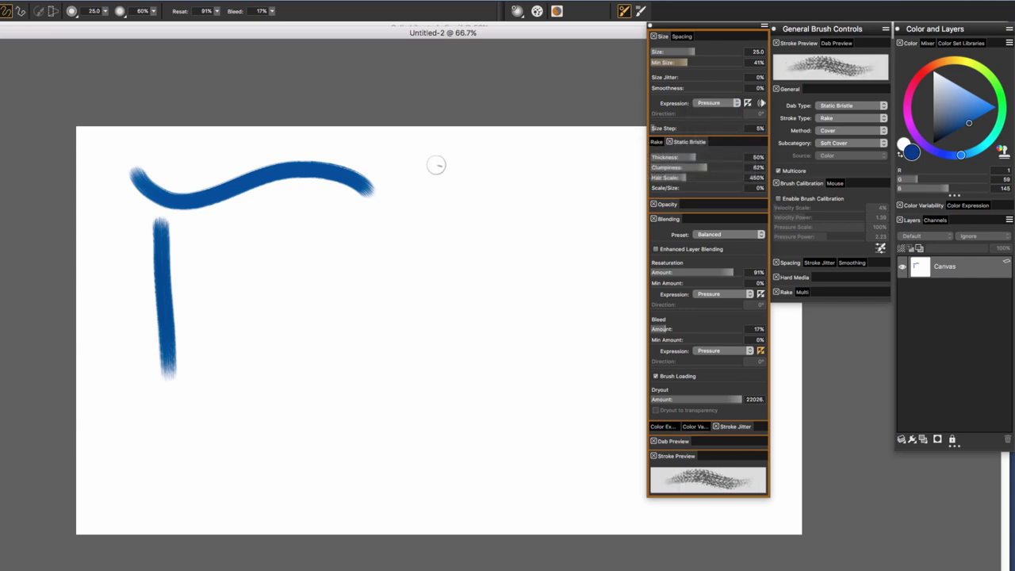
pyautogui.moveTo(436, 161); pyautogui.dragTo(430, 325)
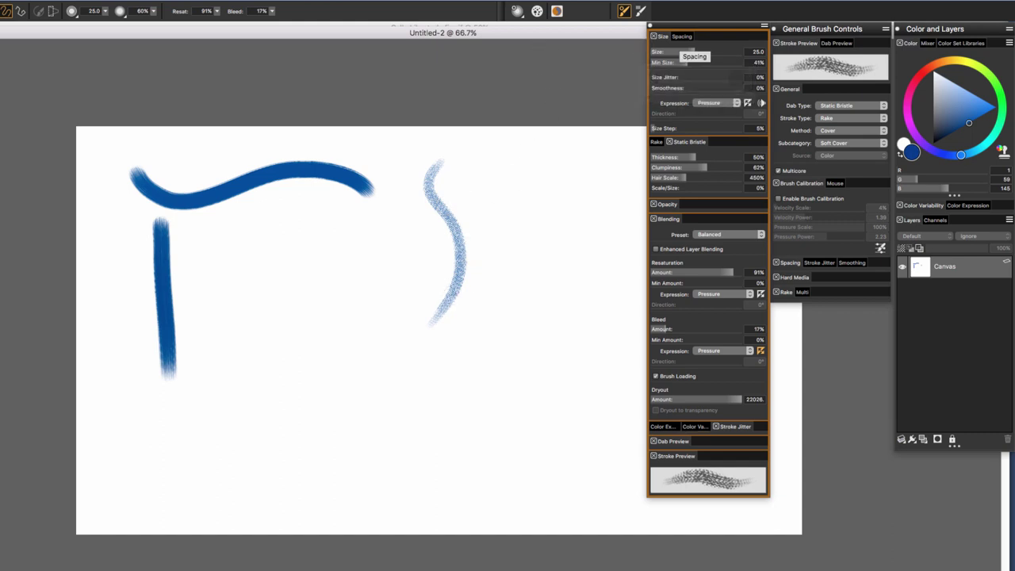
pyautogui.click(683, 37)
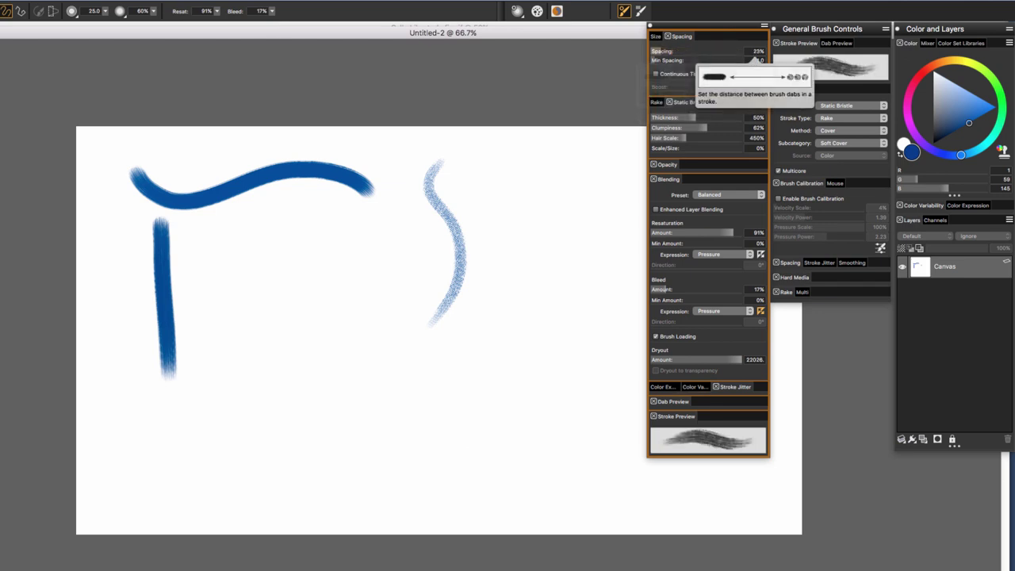
# Set the brush Spacing to 12%.
pyautogui.moveTo(672, 52); pyautogui.dragTo(662, 51)
pyautogui.write('12')
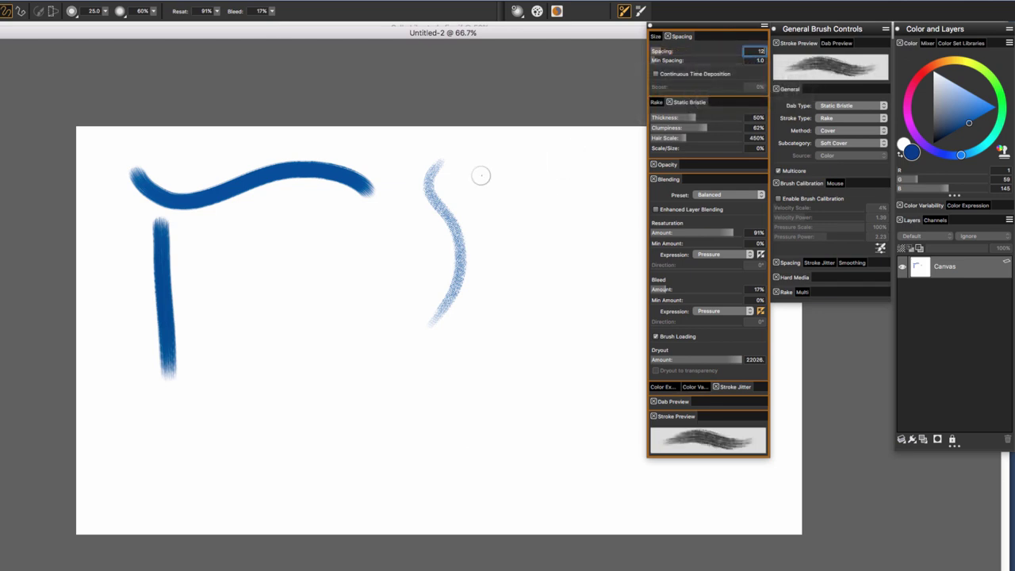
pyautogui.press('Return')
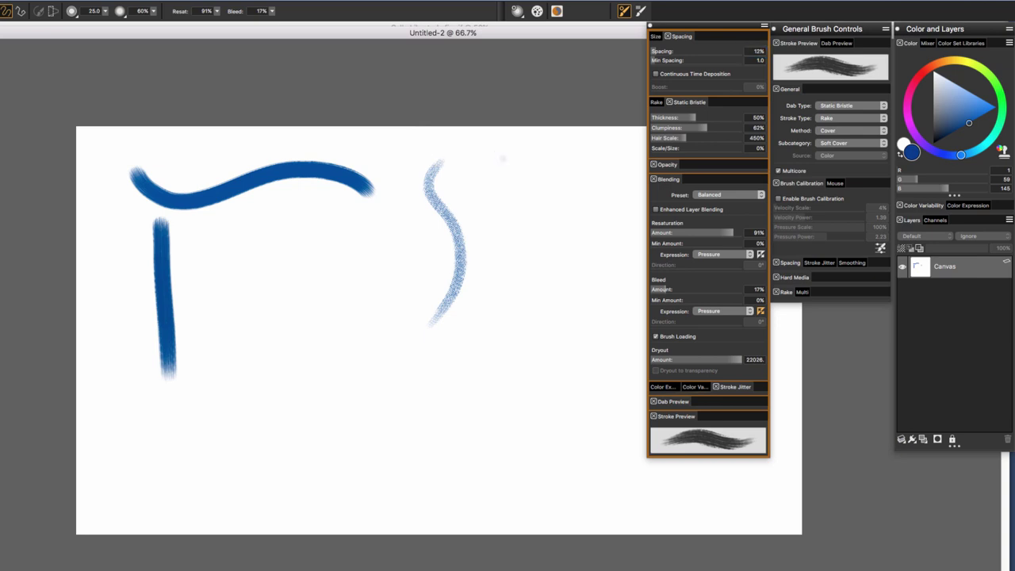
# Paint four crossing test strokes to check the denser 12% spacing.
pyautogui.moveTo(501, 158)
pyautogui.mouseDown()
pyautogui.moveTo(516, 286)
pyautogui.moveTo(441, 359)
pyautogui.mouseUp()
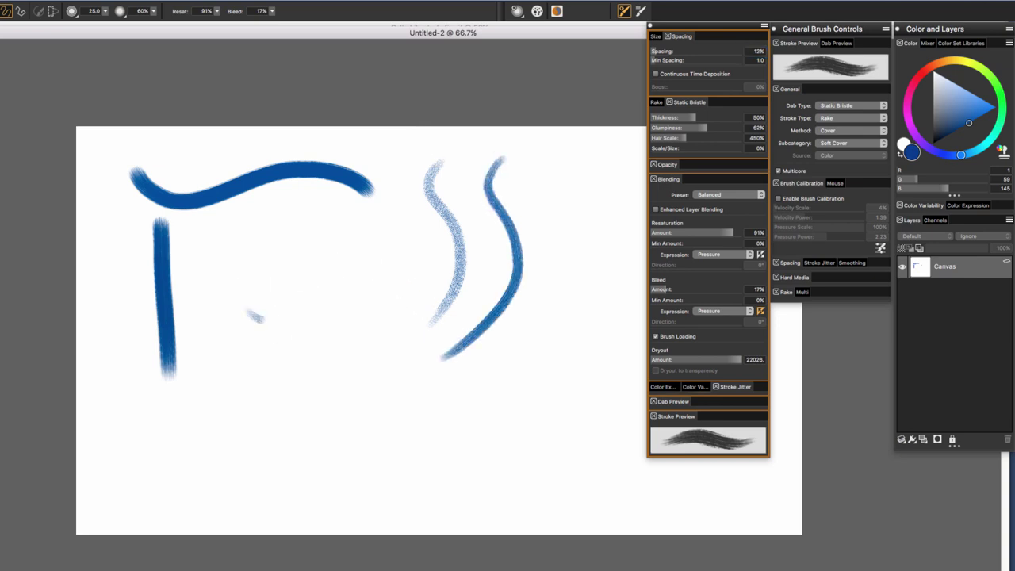
pyautogui.moveTo(249, 316)
pyautogui.mouseDown()
pyautogui.moveTo(436, 218)
pyautogui.moveTo(464, 224)
pyautogui.mouseUp()
pyautogui.moveTo(397, 197); pyautogui.dragTo(301, 416)
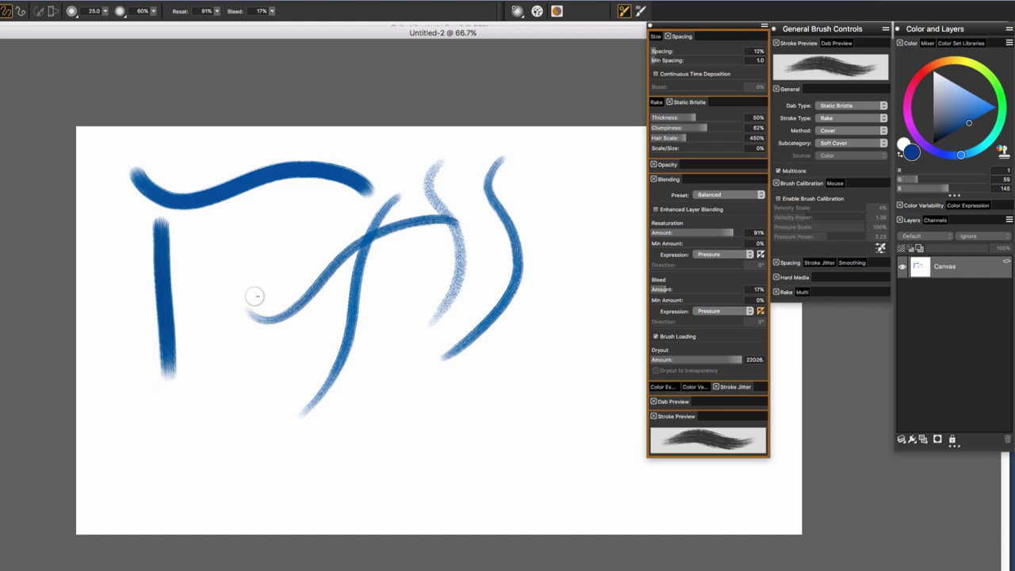
pyautogui.moveTo(253, 292)
pyautogui.mouseDown()
pyautogui.moveTo(383, 284)
pyautogui.moveTo(413, 248)
pyautogui.moveTo(437, 255)
pyautogui.mouseUp()
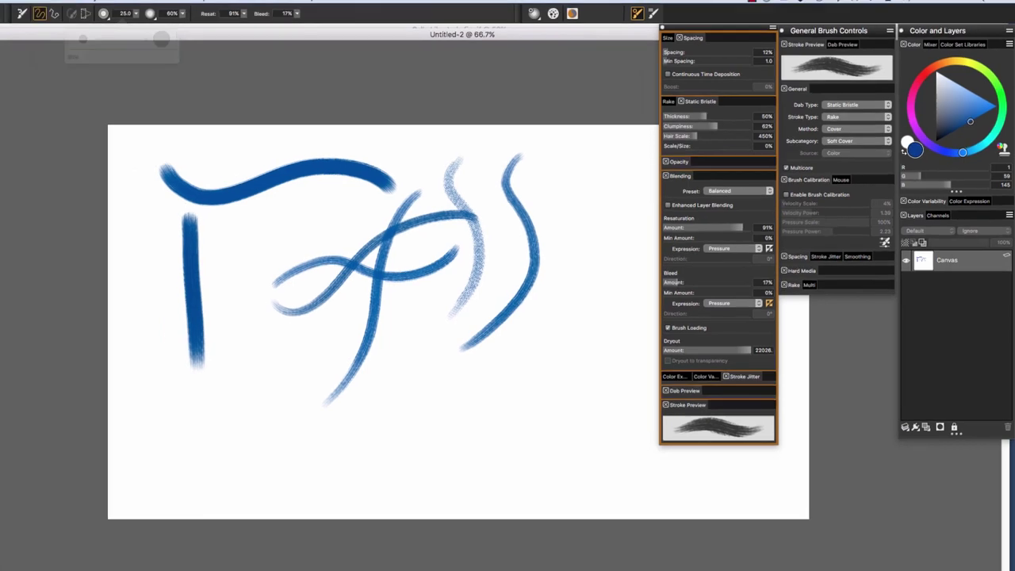
# Save the brush as a new Oils variant named 'Medium Bristle Oils Tapered 2'.
pyautogui.click(216, 5)
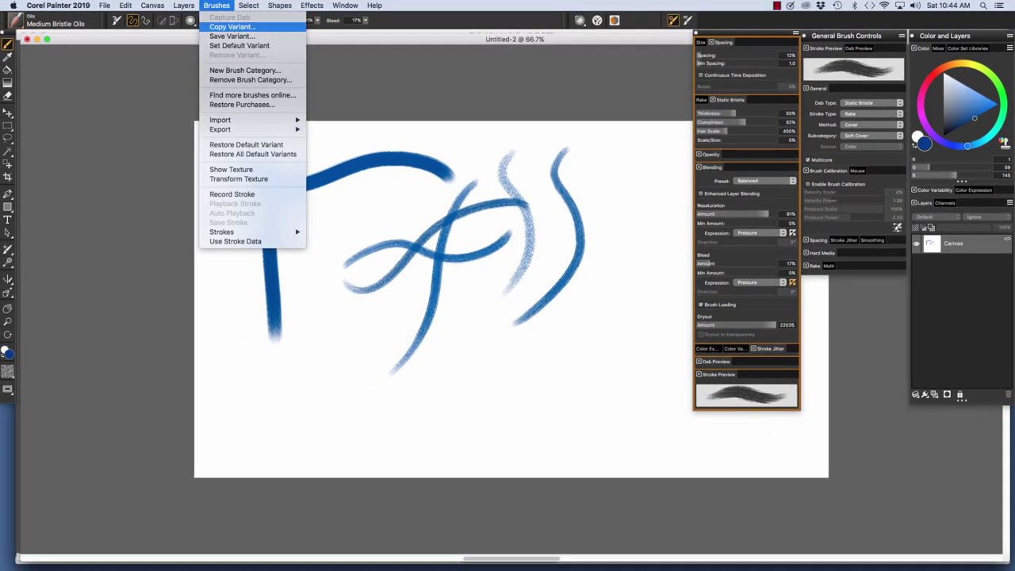
pyautogui.click(231, 36)
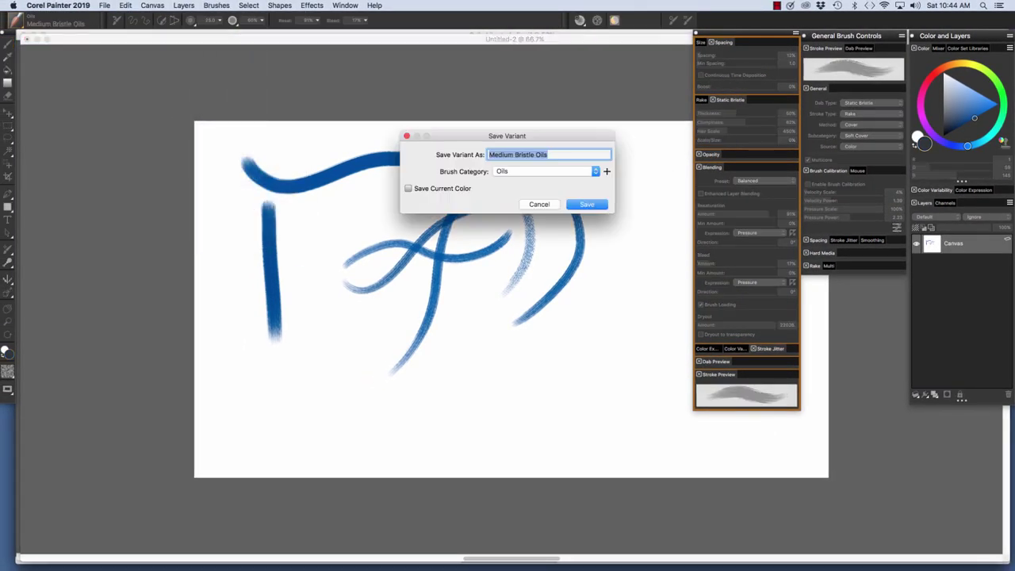
pyautogui.click(547, 155)
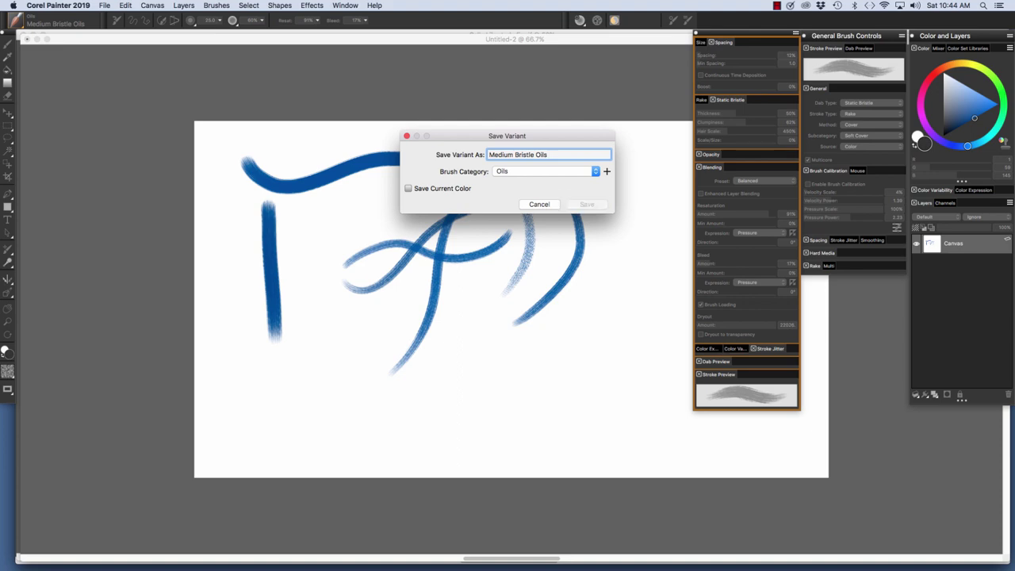
pyautogui.write('Taper')
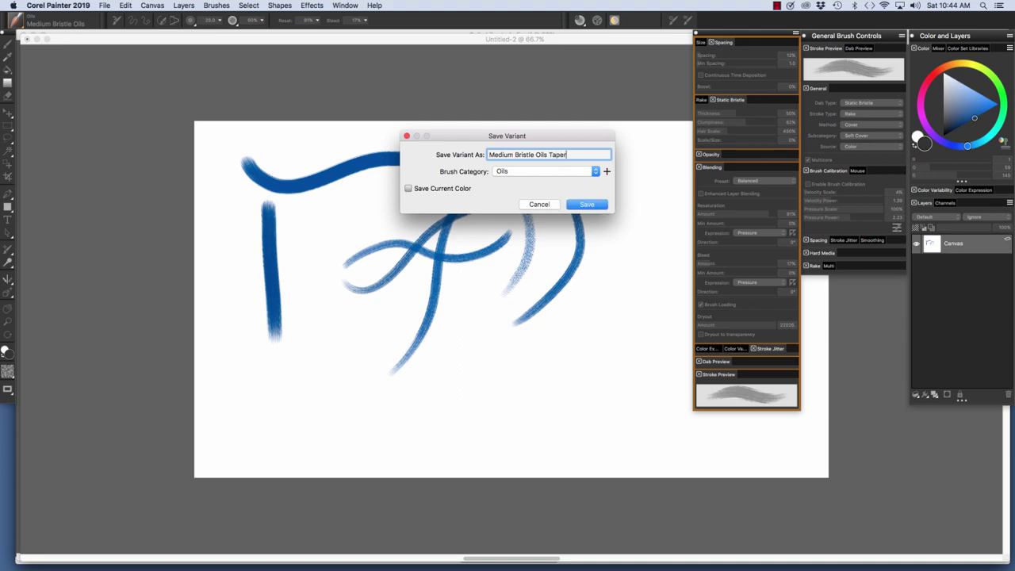
pyautogui.write('ed 2')
pyautogui.press('Return')
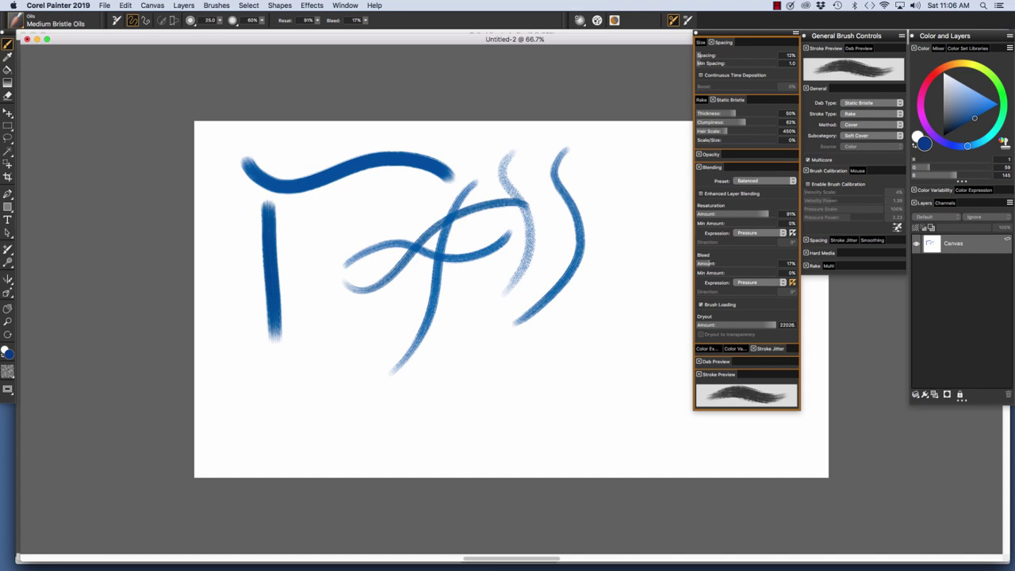
# Restore Medium Bristle Oils to its 50% default, then select Medium Bristle Oils Tapered 2.
pyautogui.press('super+b')
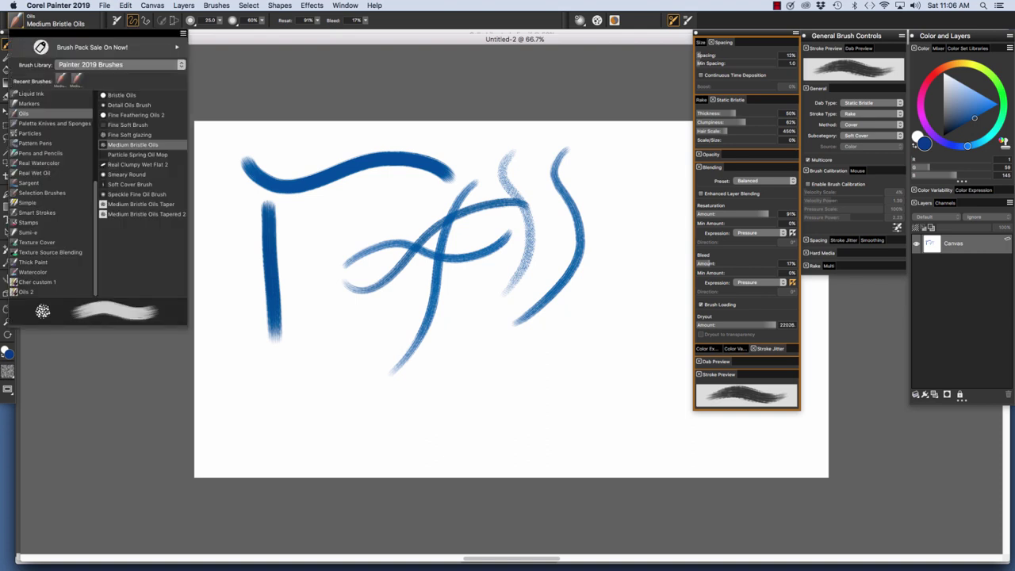
pyautogui.press('Escape')
pyautogui.click(217, 4)
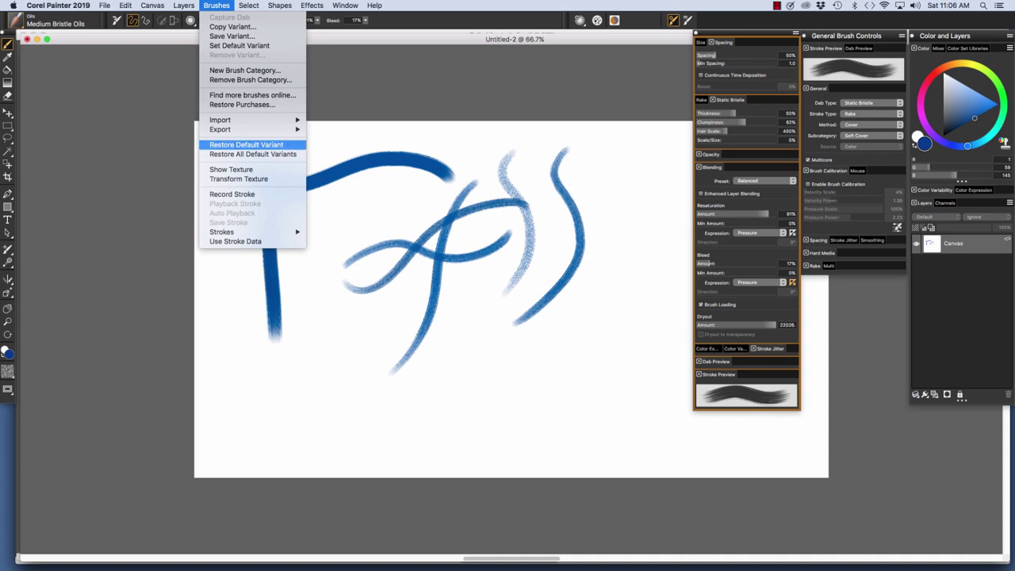
pyautogui.click(246, 145)
pyautogui.click(54, 22)
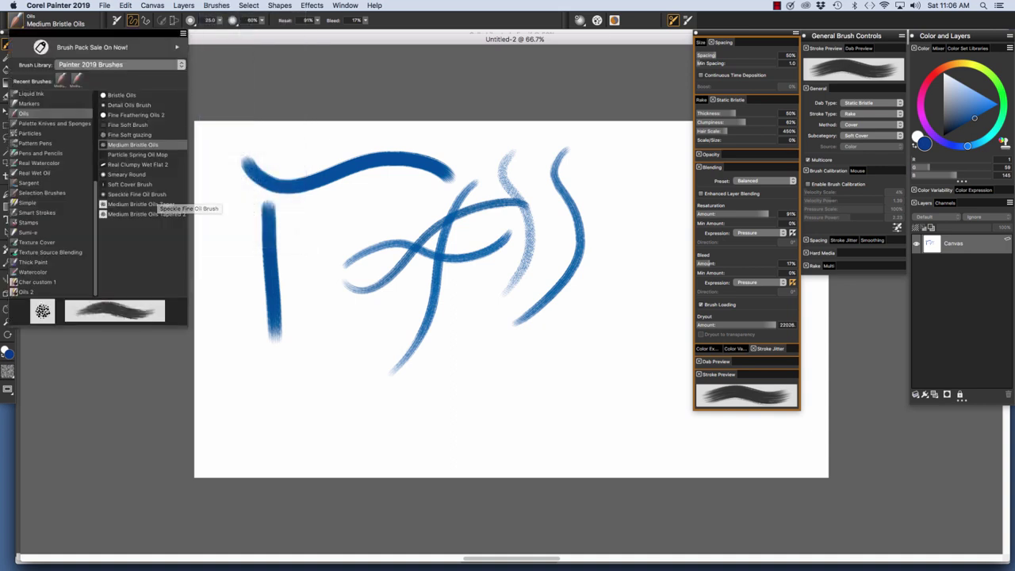
pyautogui.click(127, 214)
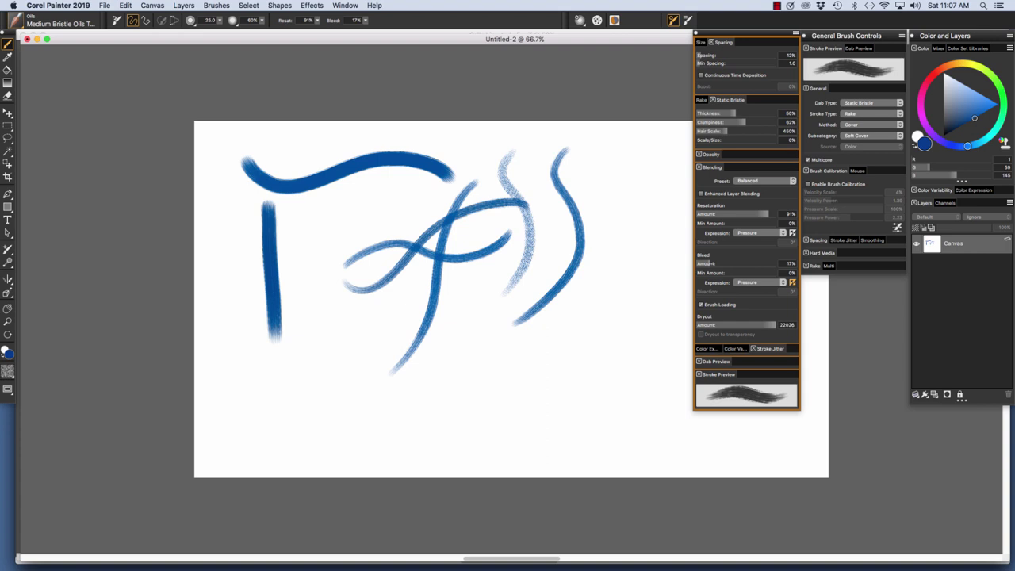
# Show the Brushes > Export submenu with Brush, Category and Brush Library options.
pyautogui.click(217, 6)
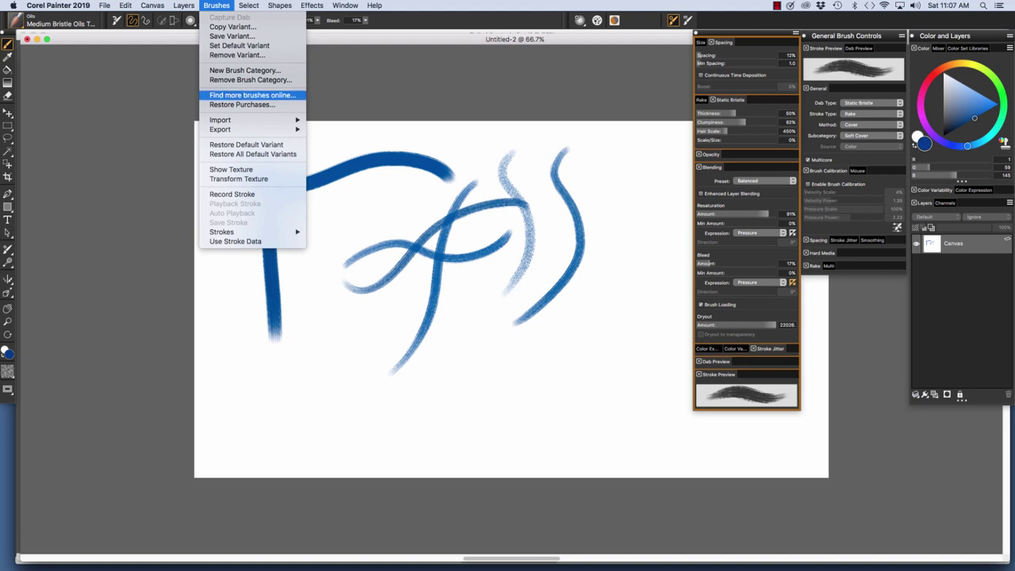
pyautogui.moveTo(238, 129)
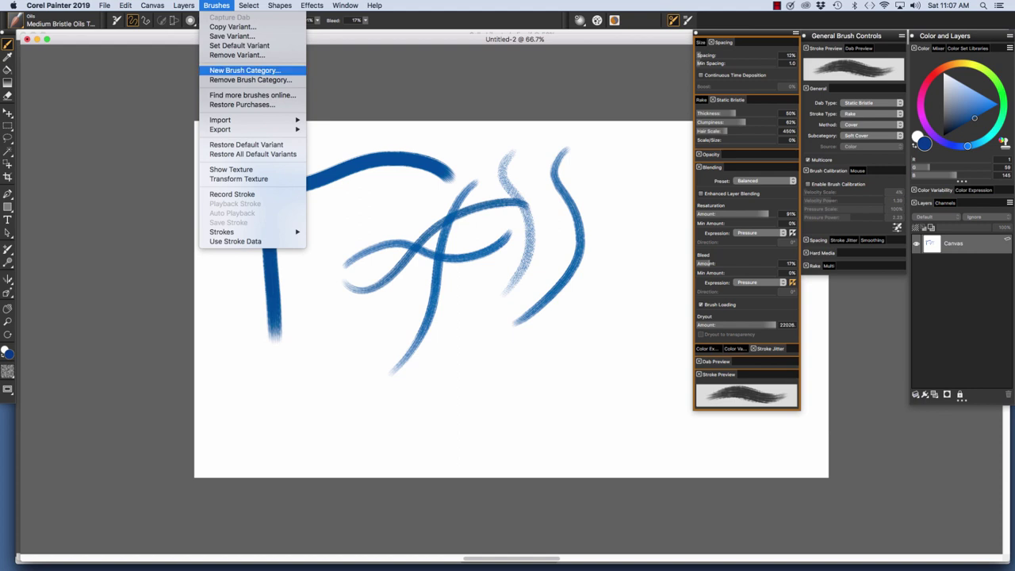
# Cancel the New Brush Category dialog and open the Brush Selector.
pyautogui.click(244, 70)
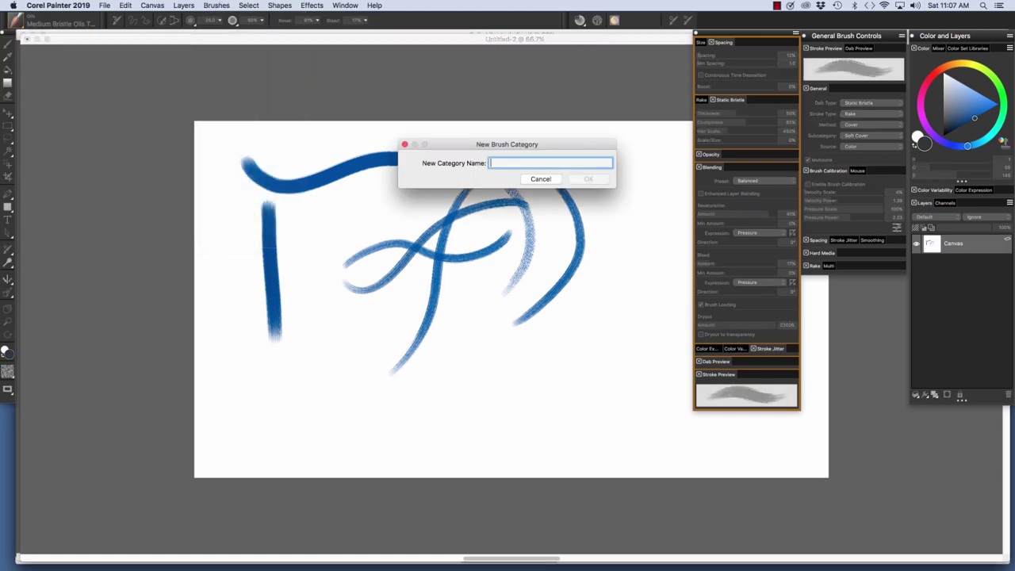
pyautogui.click(541, 179)
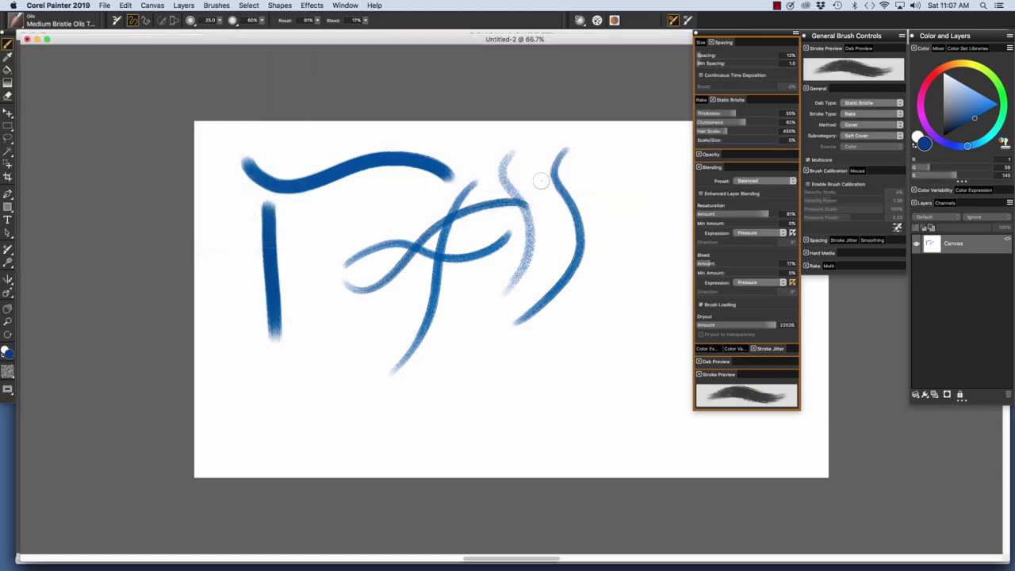
pyautogui.click(16, 21)
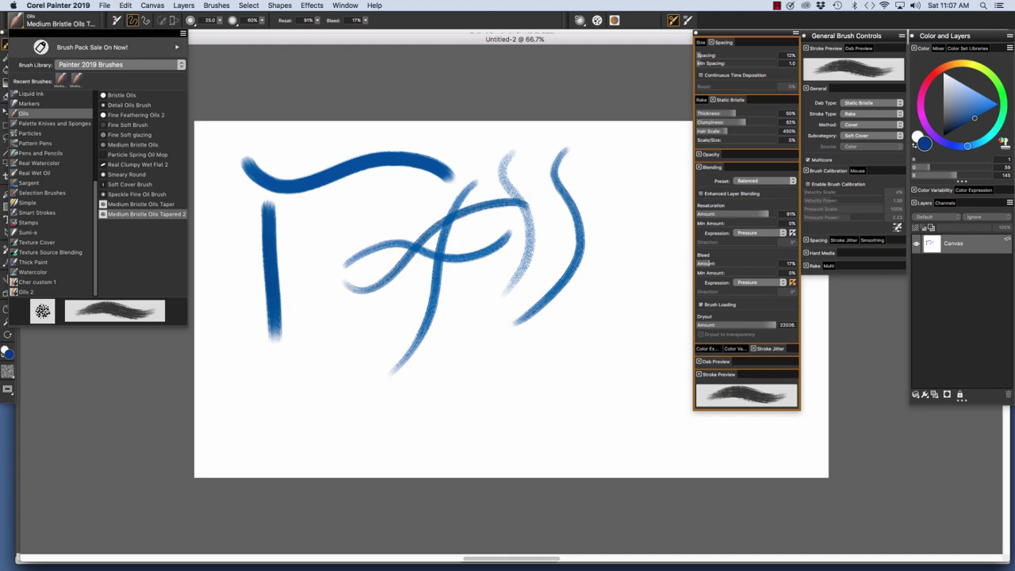
# Copy the Medium Bristle Oils Tapered 2 variant into the custom brush category.
pyautogui.click(143, 214)
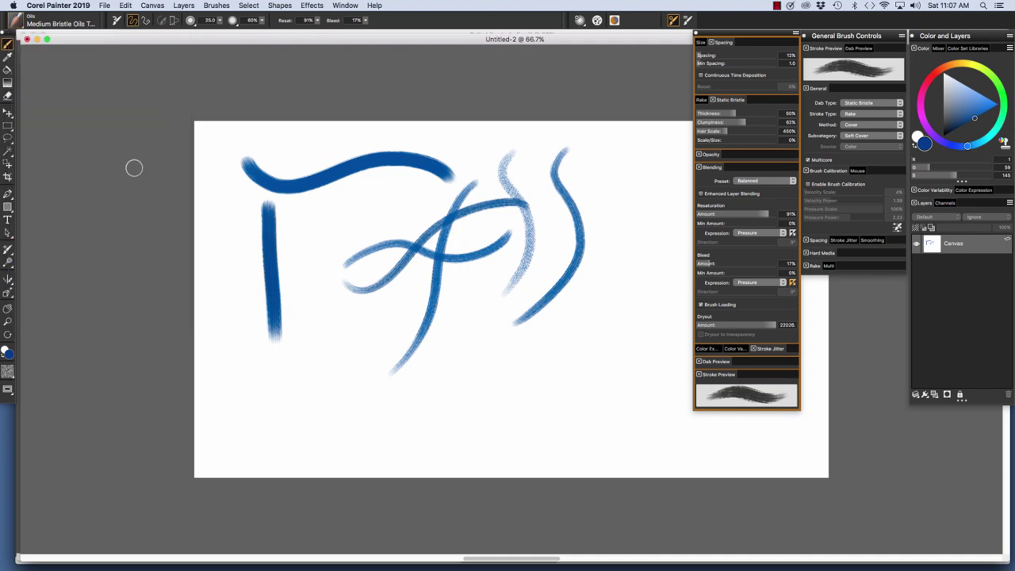
pyautogui.click(217, 6)
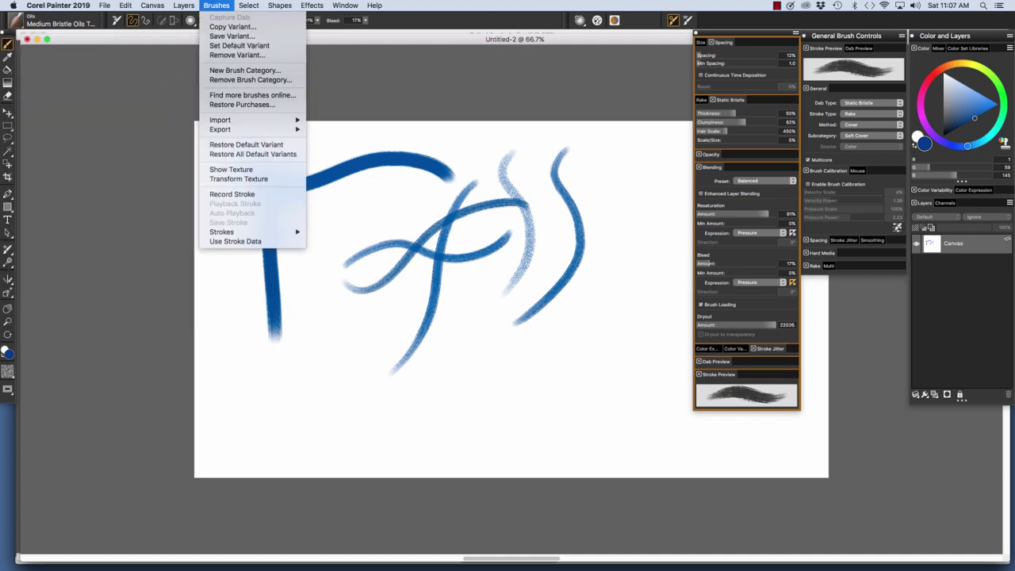
pyautogui.click(230, 26)
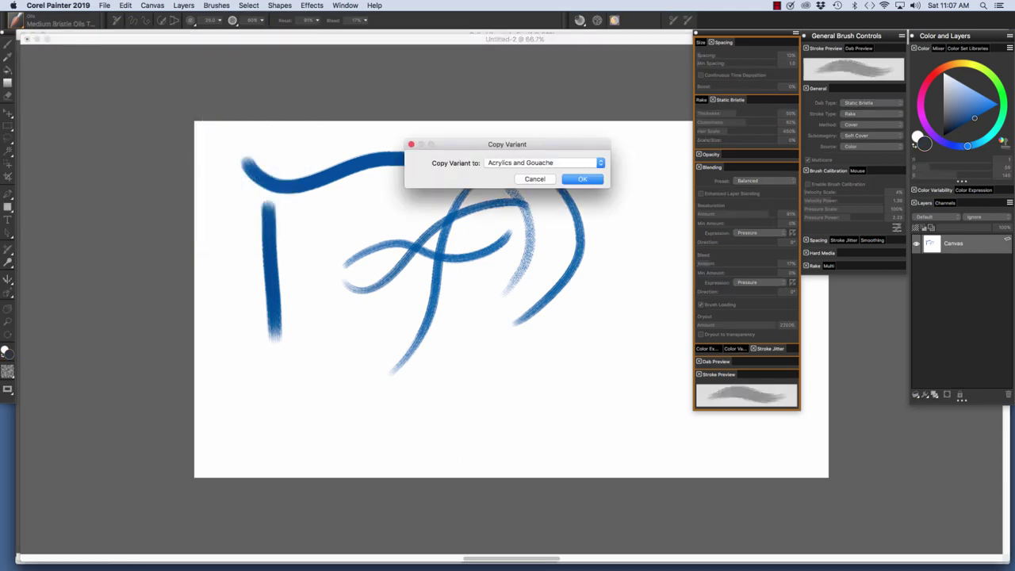
pyautogui.click(544, 162)
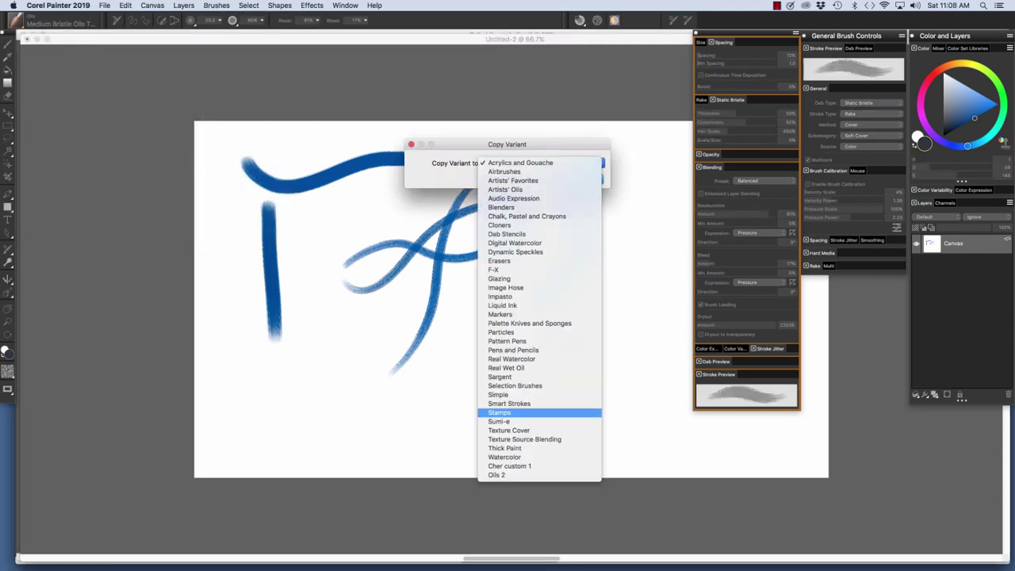
pyautogui.click(510, 466)
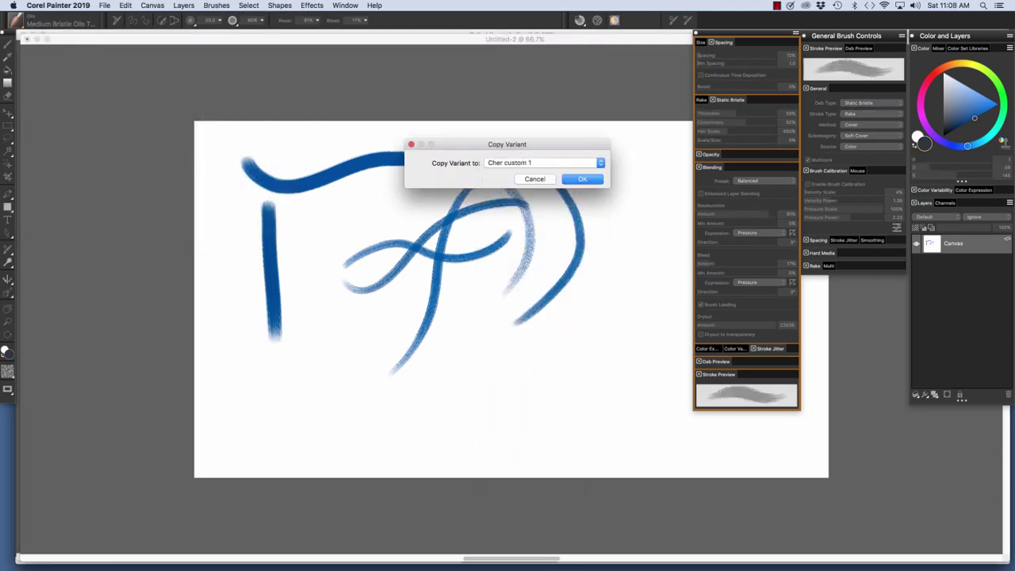
pyautogui.press('Return')
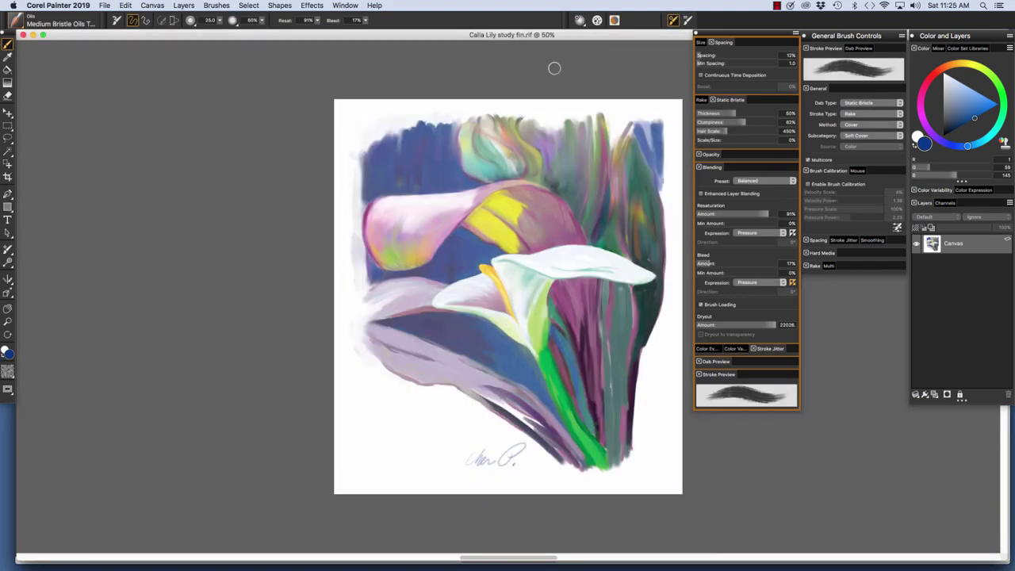